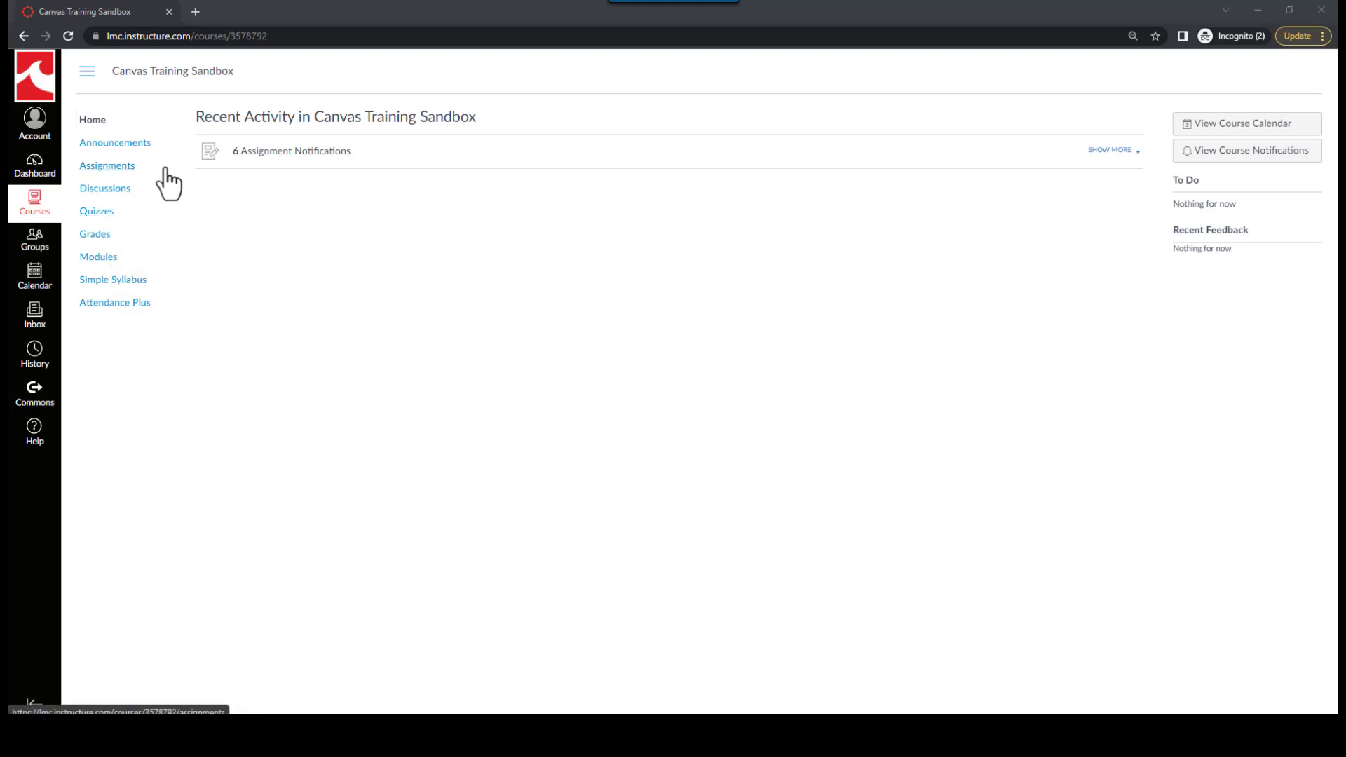
- Open the course's Online Submission assignment and start it
{"action": "left_click", "coordinate": [103, 171]}
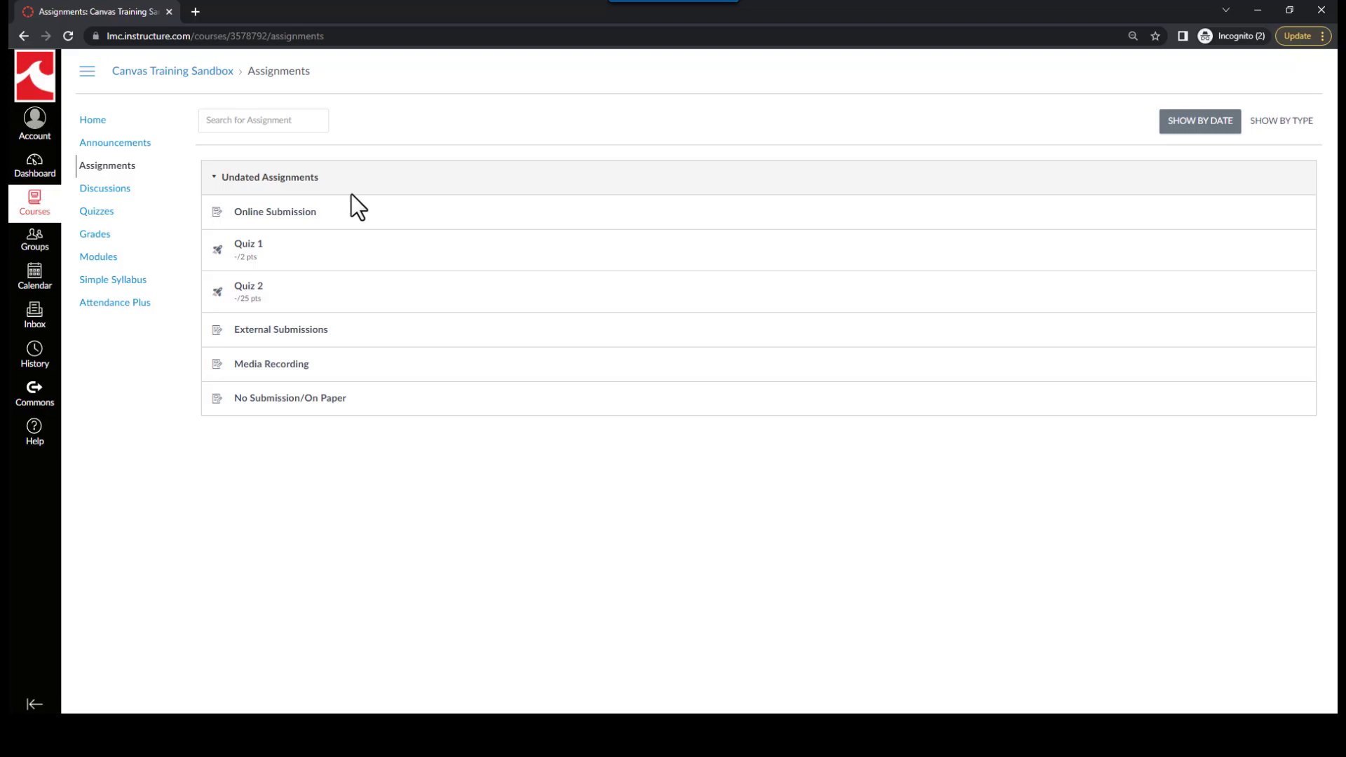
{"action": "left_click", "coordinate": [149, 200]}
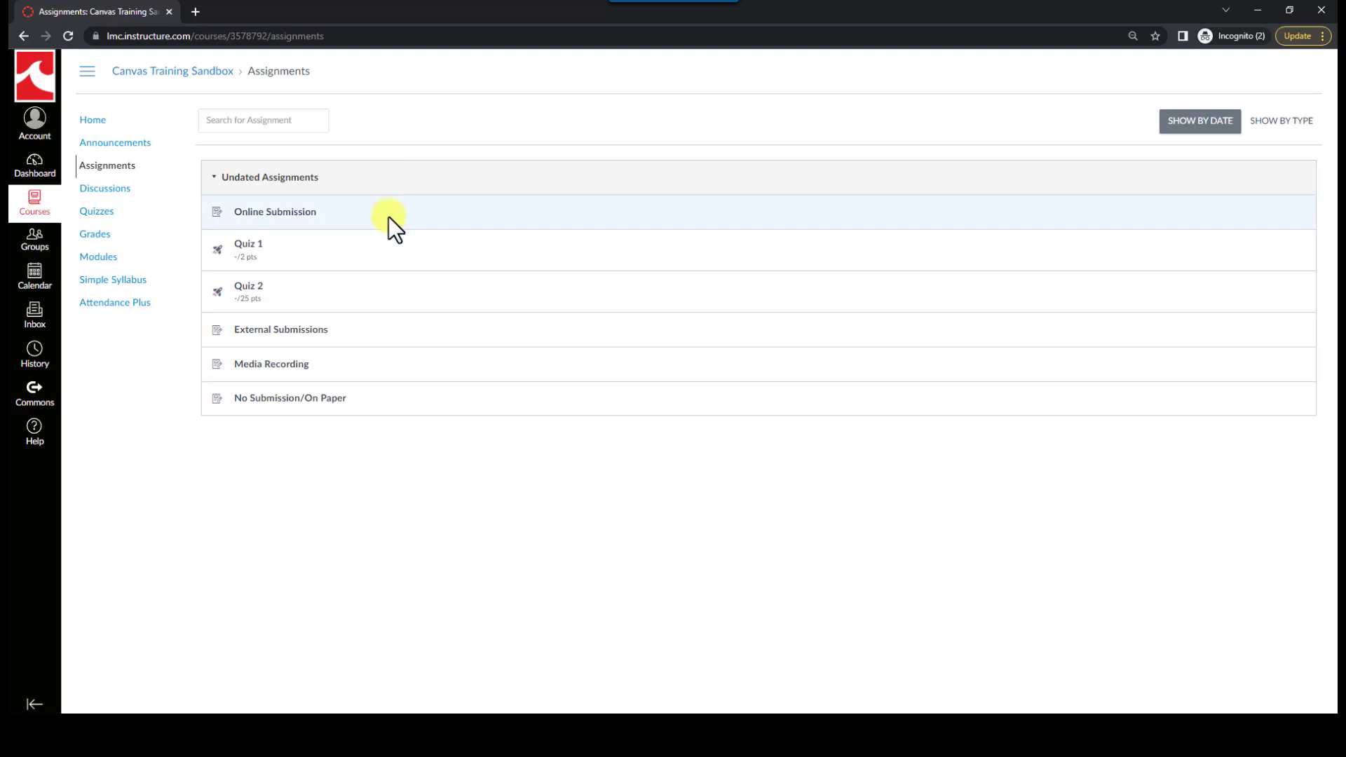
{"action": "left_click", "coordinate": [110, 212]}
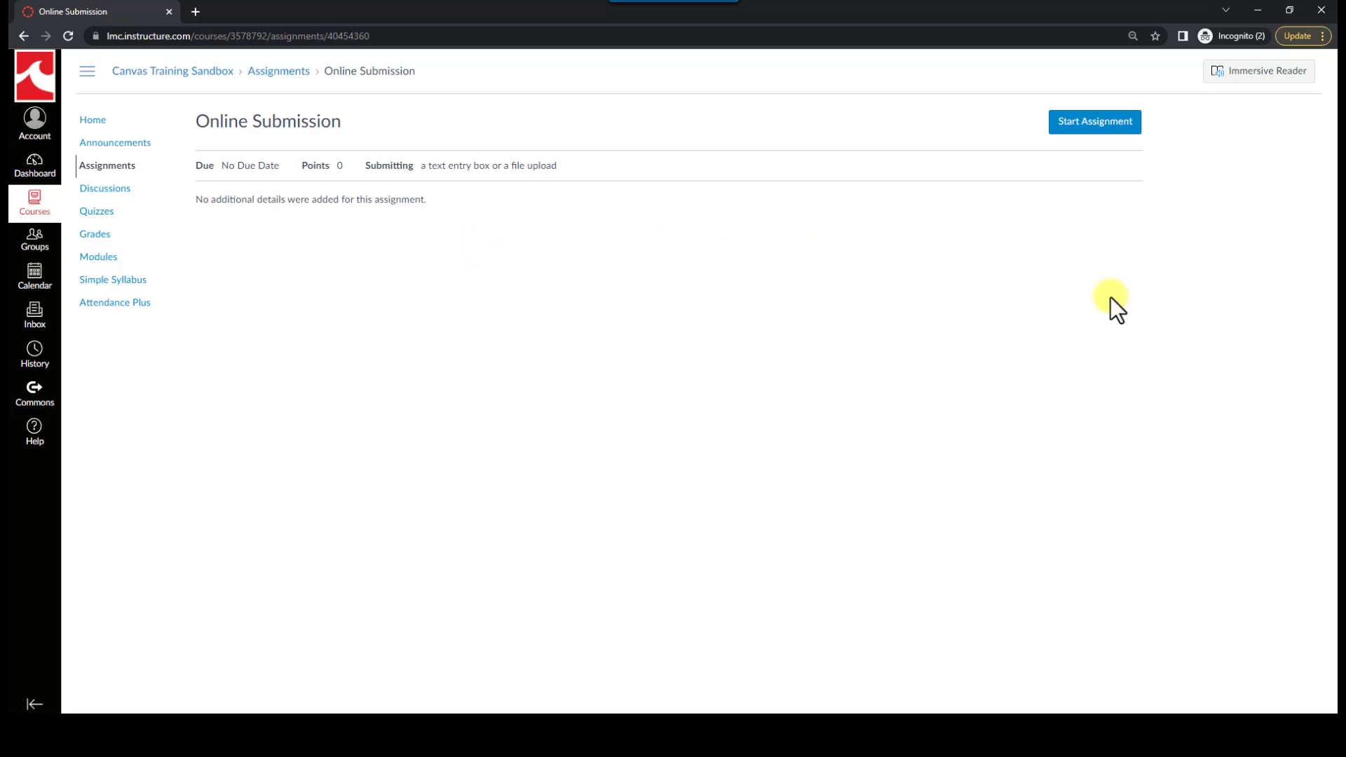
{"action": "left_click", "coordinate": [1089, 137]}
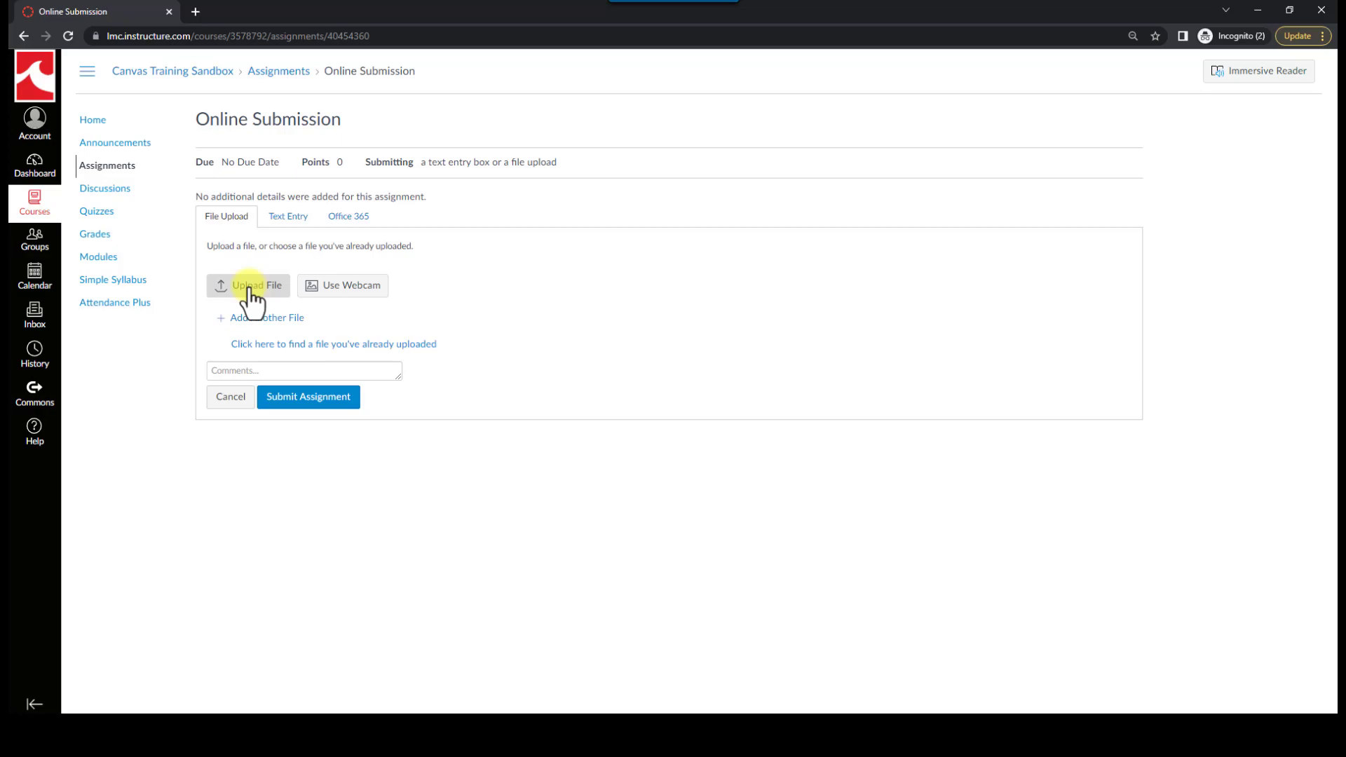
- Enter "Response...details" as a text entry for the Online Submission assignment and submit it
{"action": "left_click", "coordinate": [284, 218]}
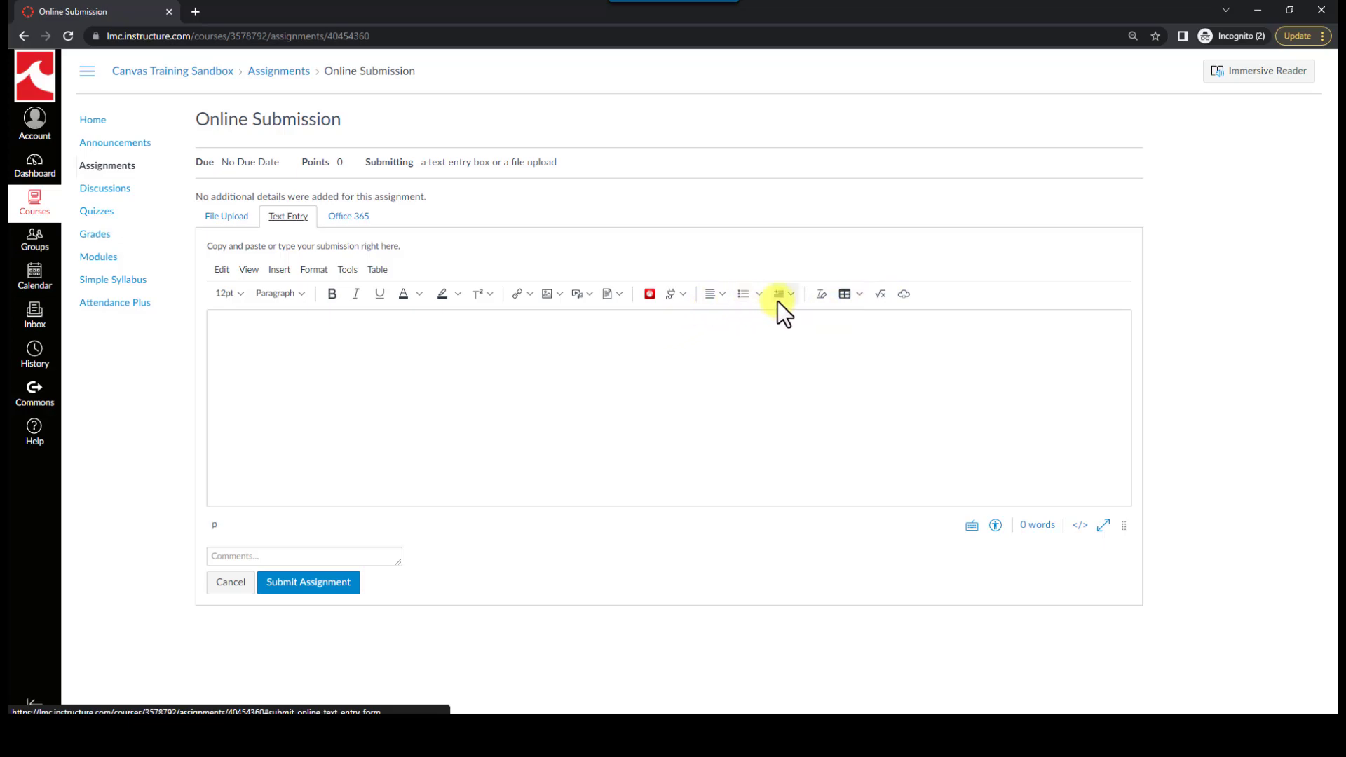
{"action": "left_click", "coordinate": [298, 329]}
{"action": "type", "text": "R"}
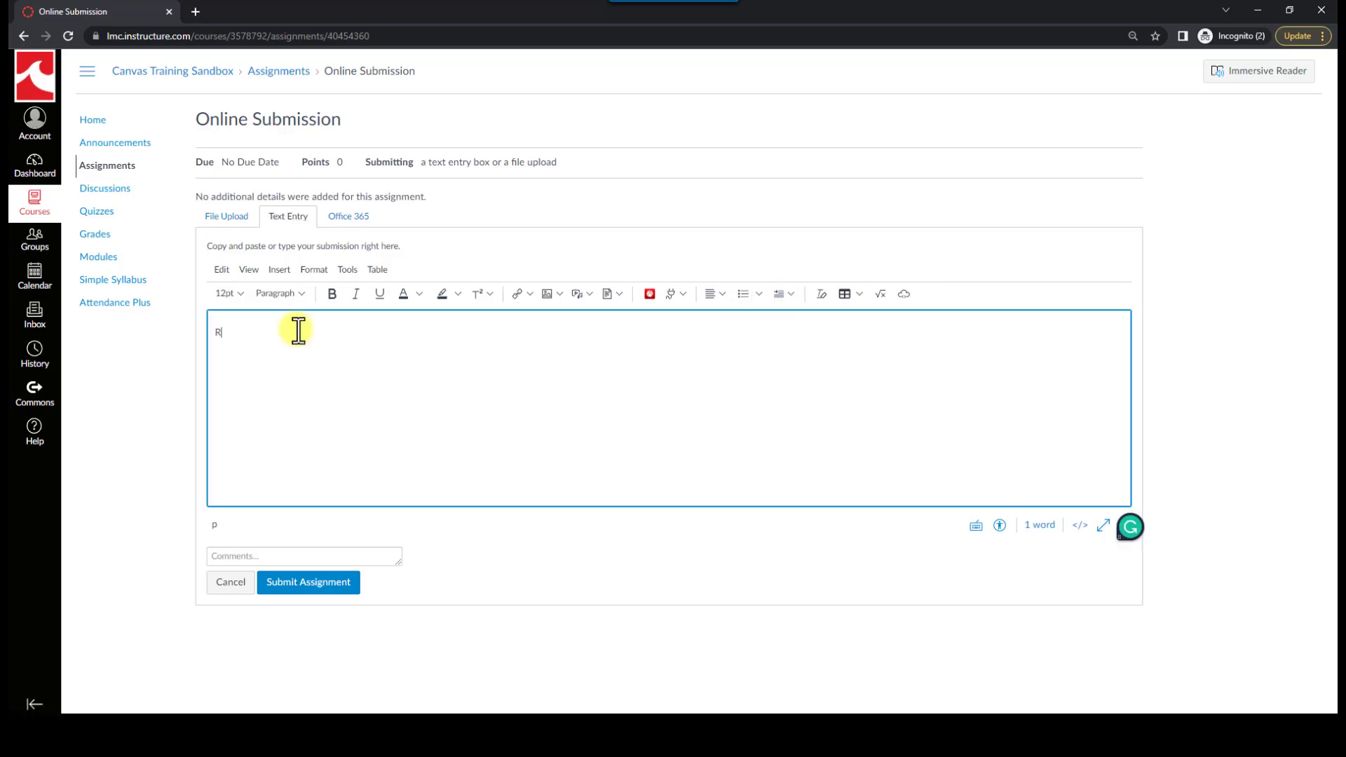
{"action": "type", "text": "esponse...details"}
{"action": "left_click", "coordinate": [312, 586]}
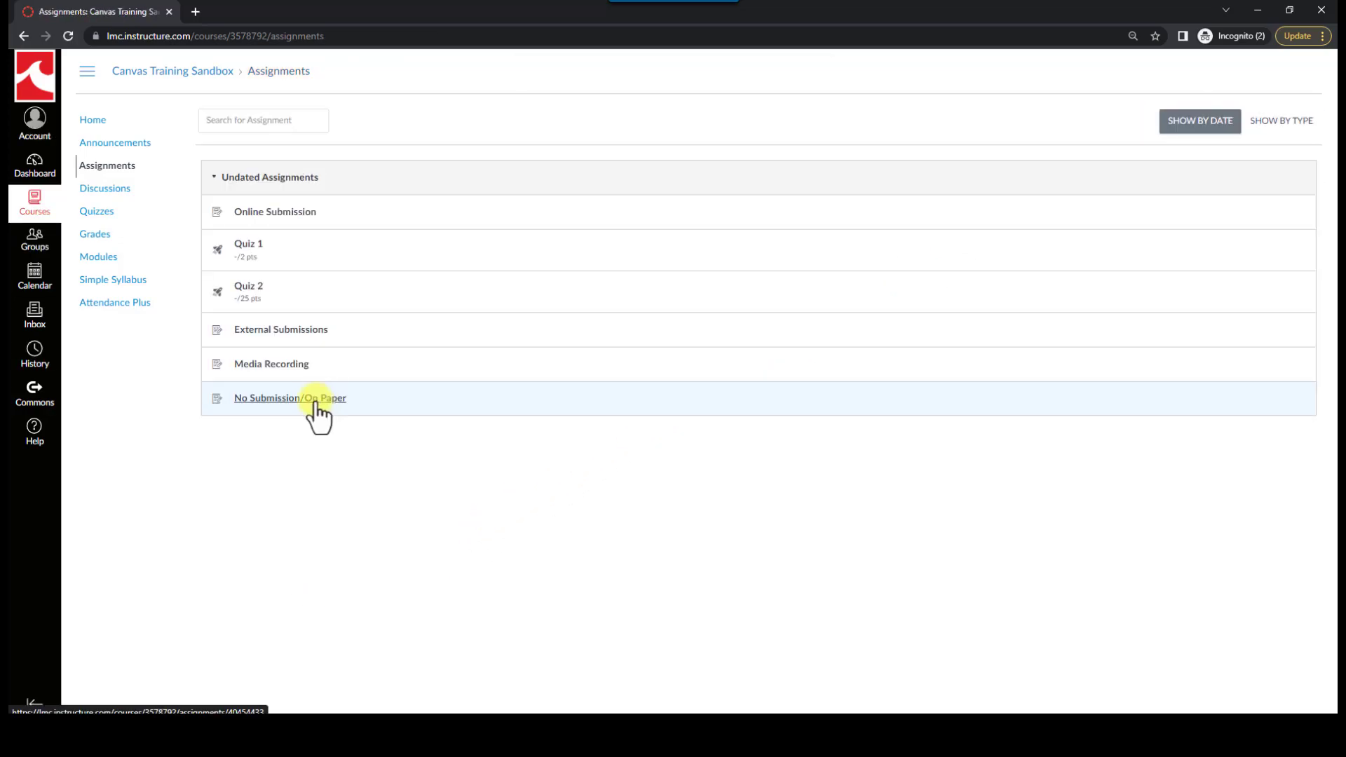
- View the No Submission/On Paper assignment and load the External Submissions tool in a new window
{"action": "left_click", "coordinate": [314, 403]}
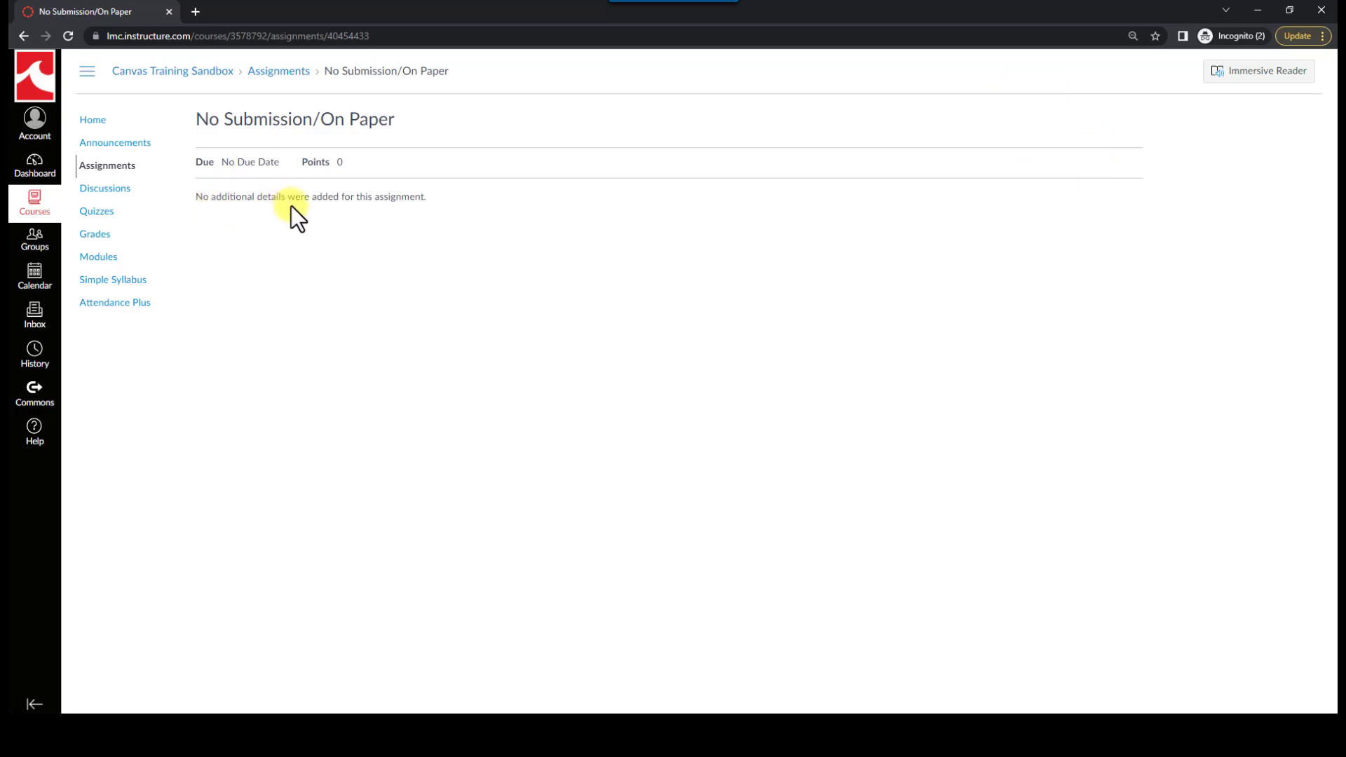
{"action": "left_click", "coordinate": [107, 166]}
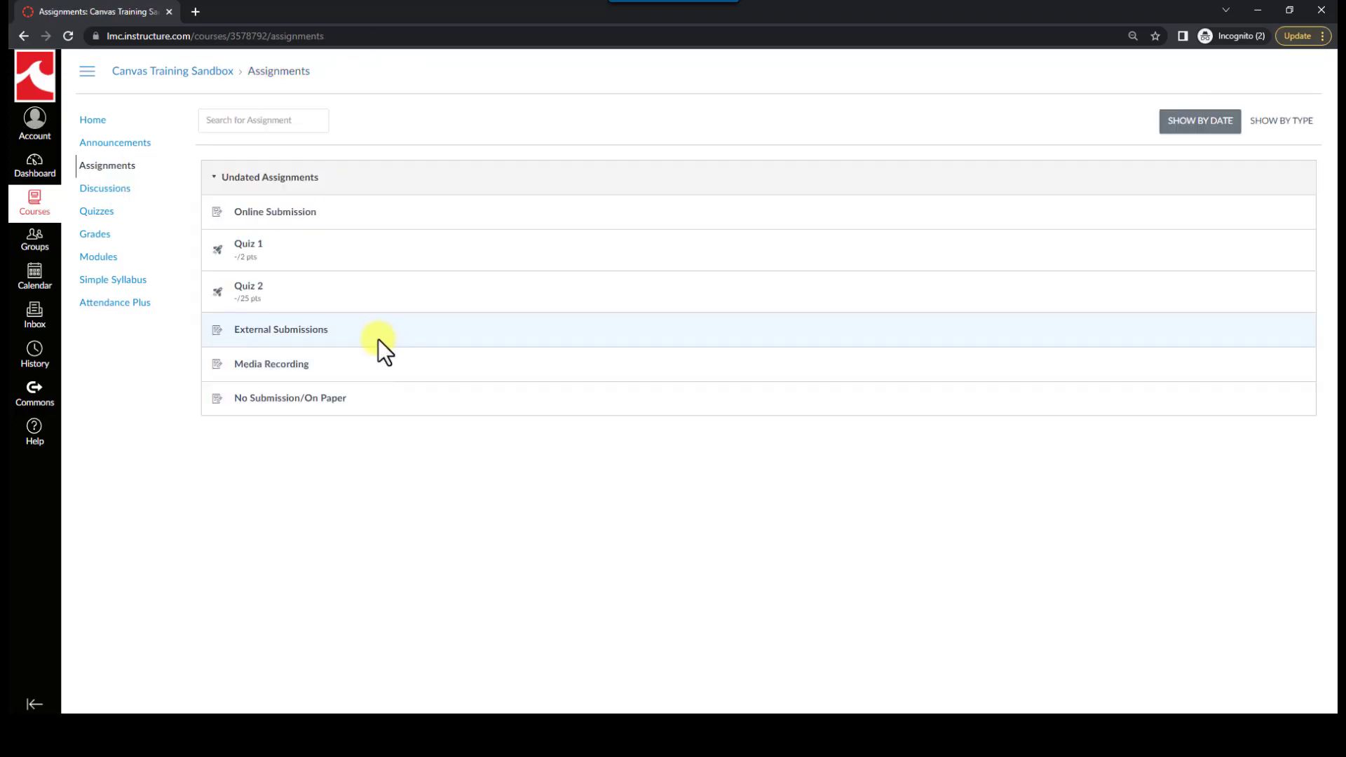
{"action": "left_click", "coordinate": [319, 329]}
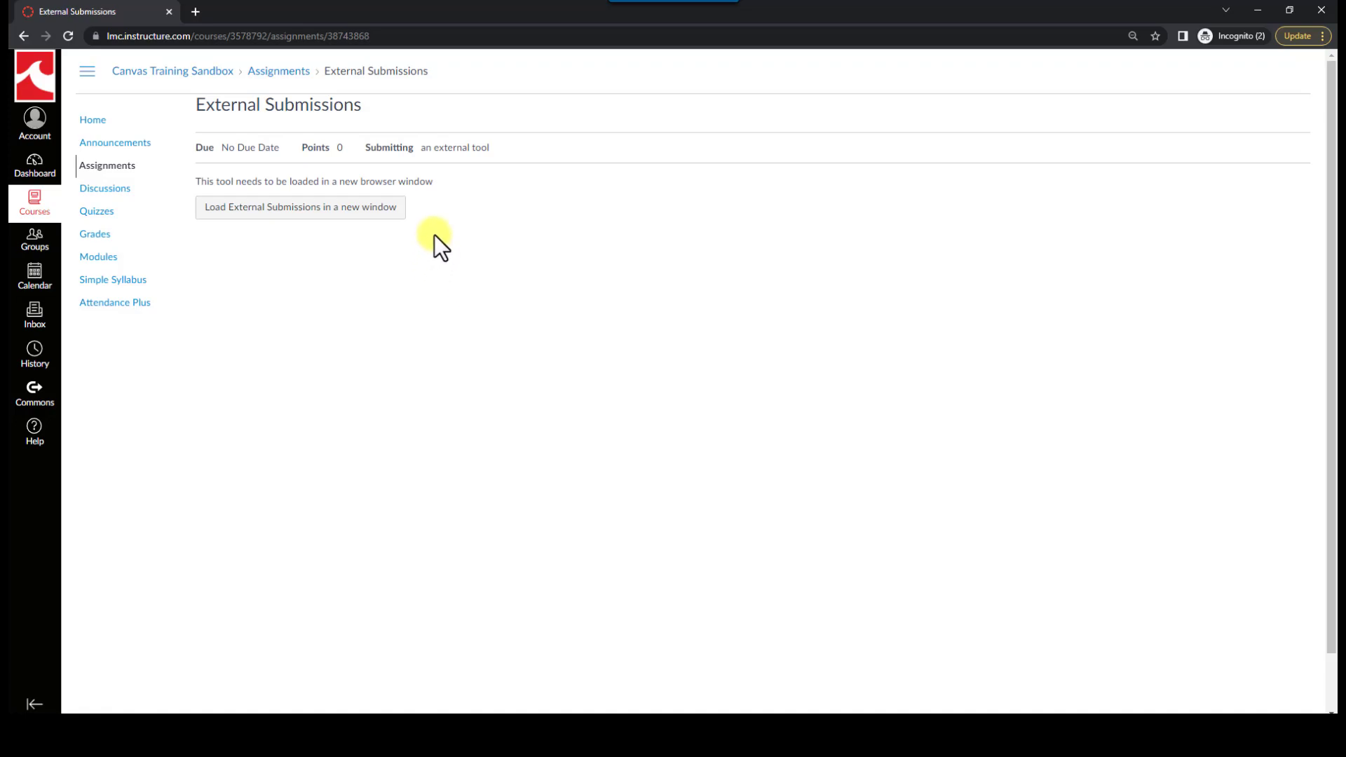
{"action": "left_click", "coordinate": [361, 216]}
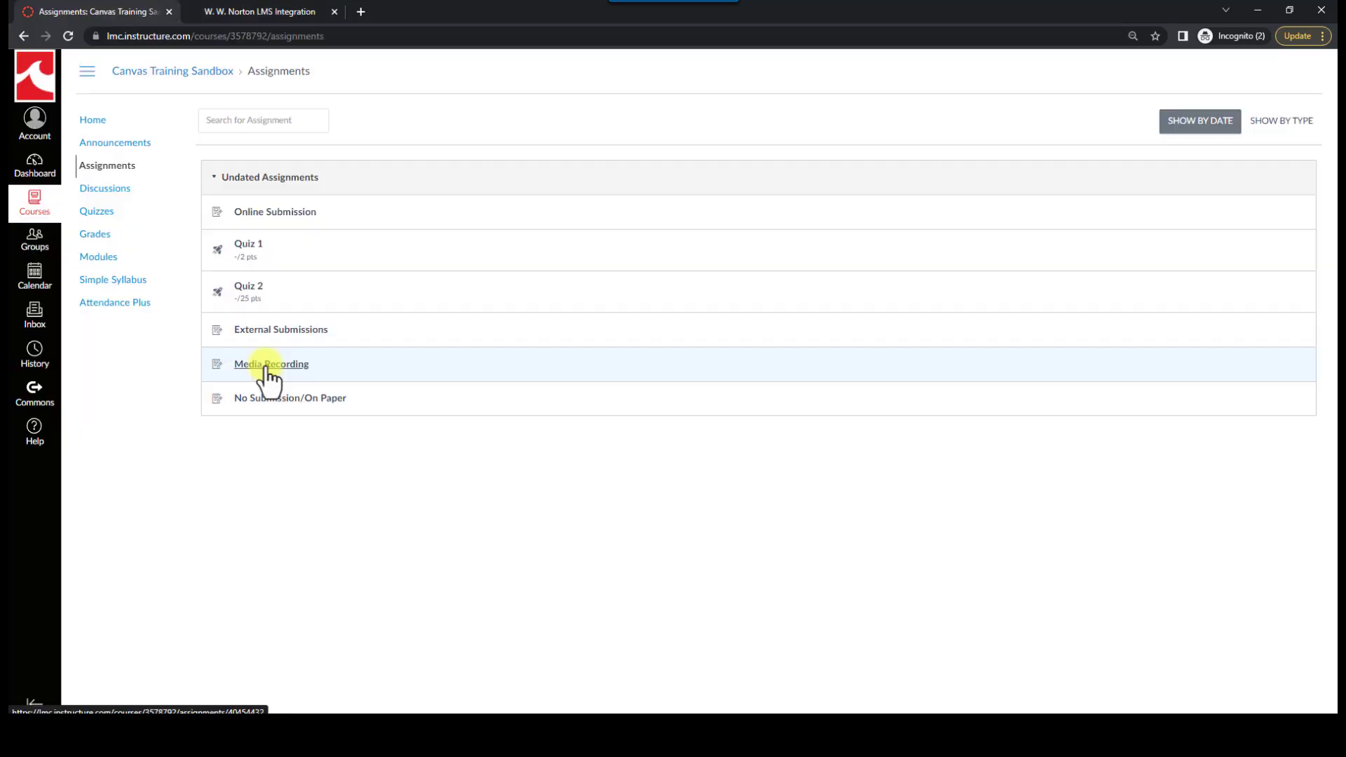
- Open the Media Recording assignment from the assignment list and start it
{"action": "left_click", "coordinate": [267, 364]}
{"action": "left_click", "coordinate": [1134, 127]}
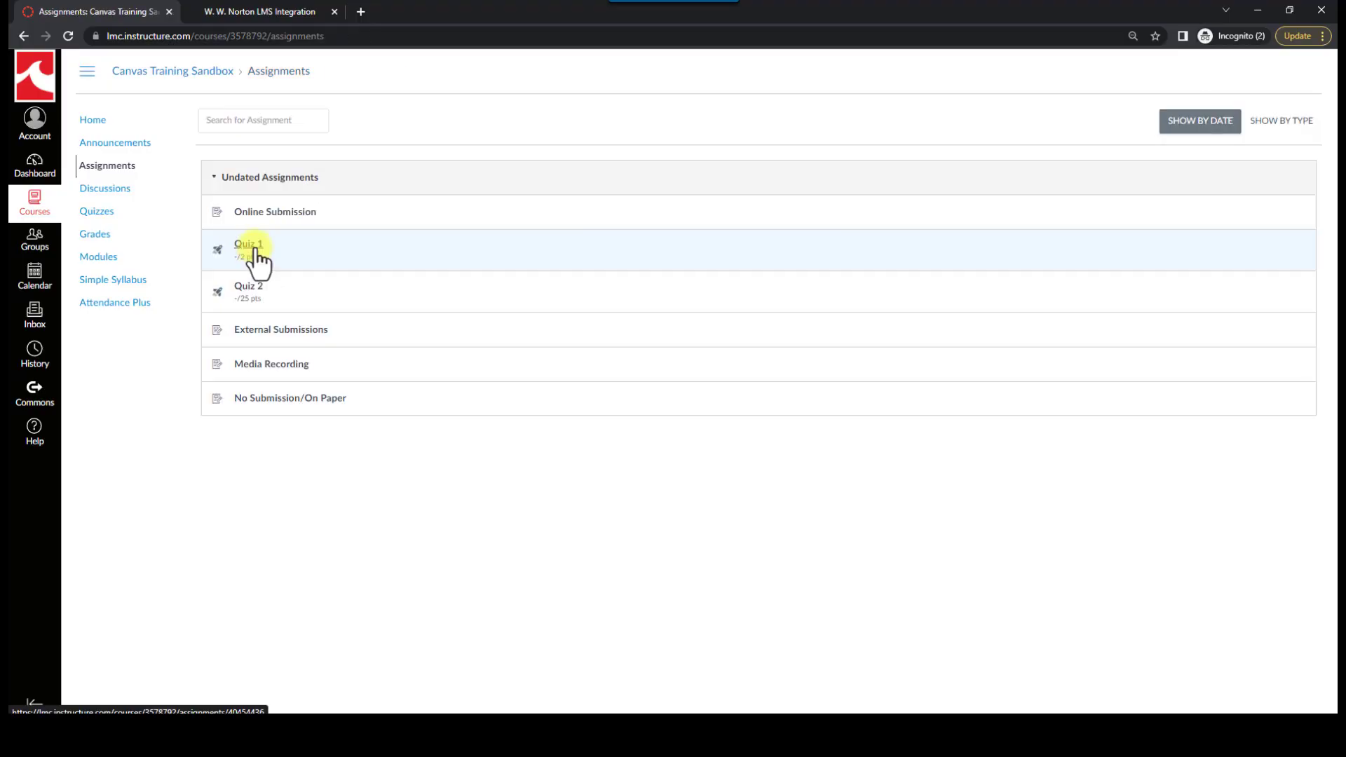
- Take Quiz 1, answering B for Question 1 and c for Question 2, and submit it
{"action": "left_click", "coordinate": [254, 247]}
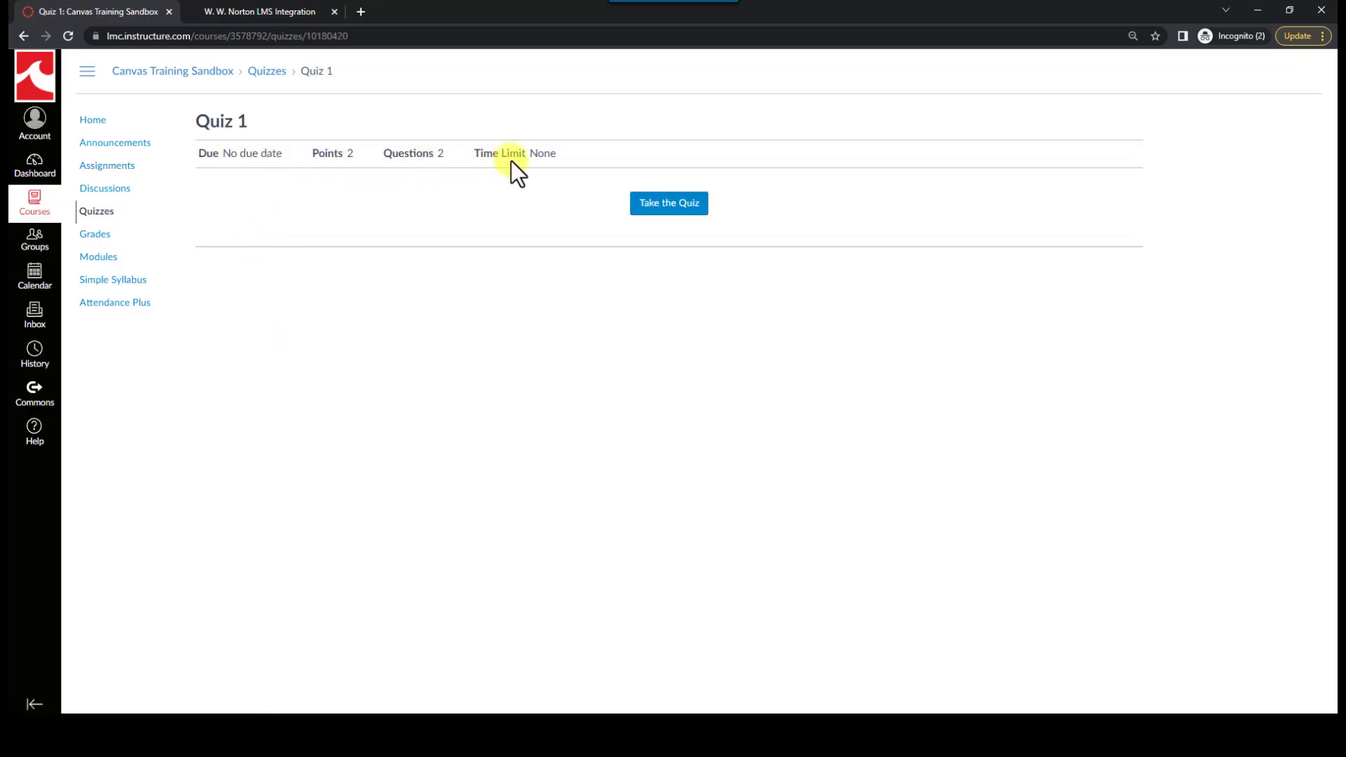
{"action": "left_click", "coordinate": [646, 211]}
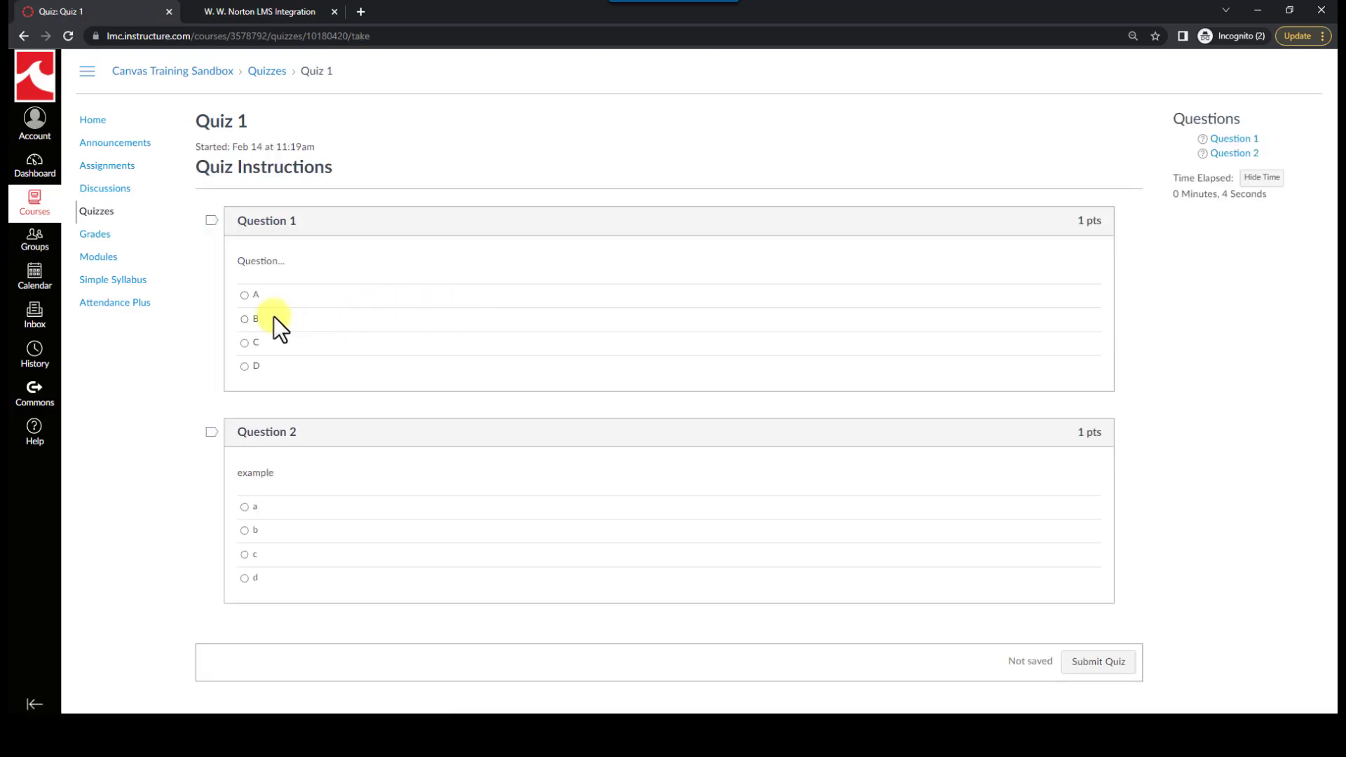
{"action": "left_click", "coordinate": [251, 318]}
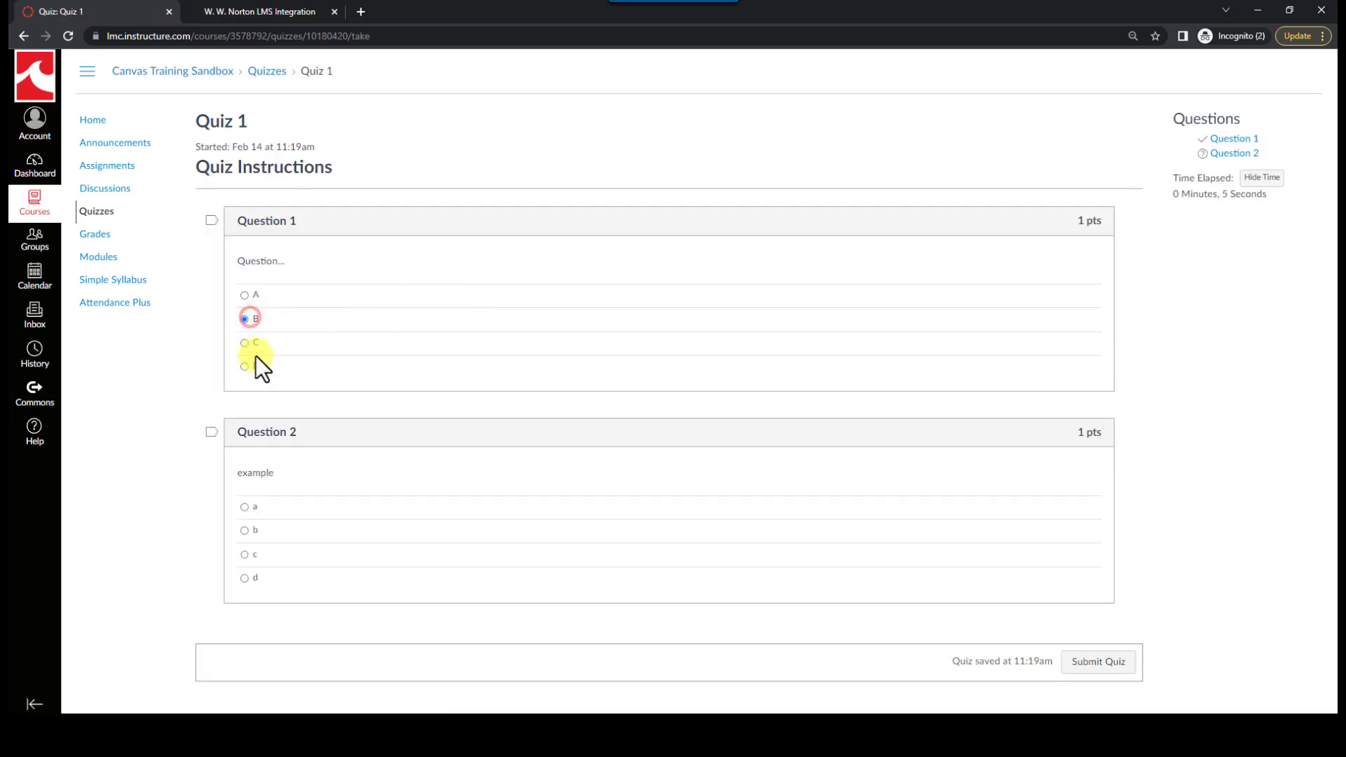
{"action": "left_click", "coordinate": [245, 554]}
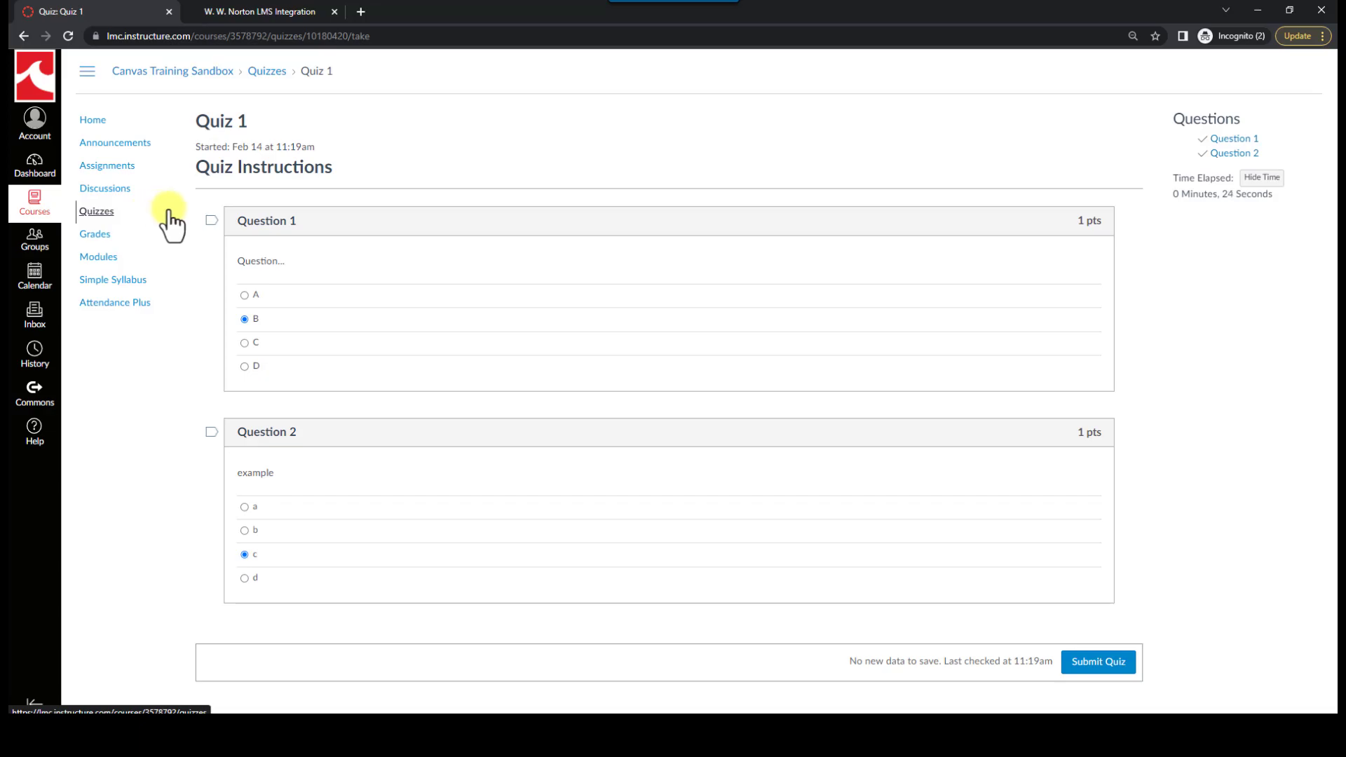
{"action": "left_click", "coordinate": [1109, 662]}
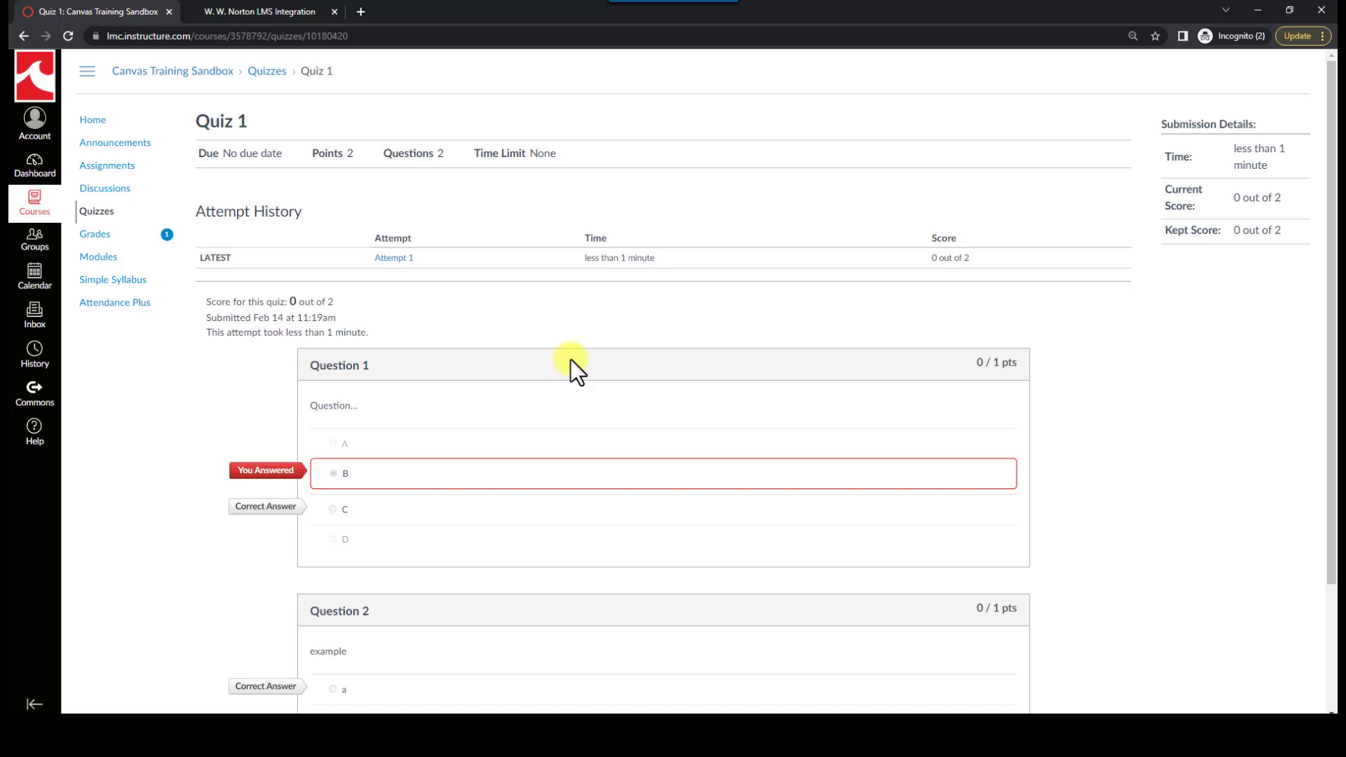
- Review the graded answers of the Quiz 1 attempt and return to the assignment list
{"action": "scroll", "coordinate": [560, 388], "scroll_direction": "down", "scroll_amount": 1}
{"action": "scroll", "coordinate": [560, 421], "scroll_direction": "down", "scroll_amount": 1}
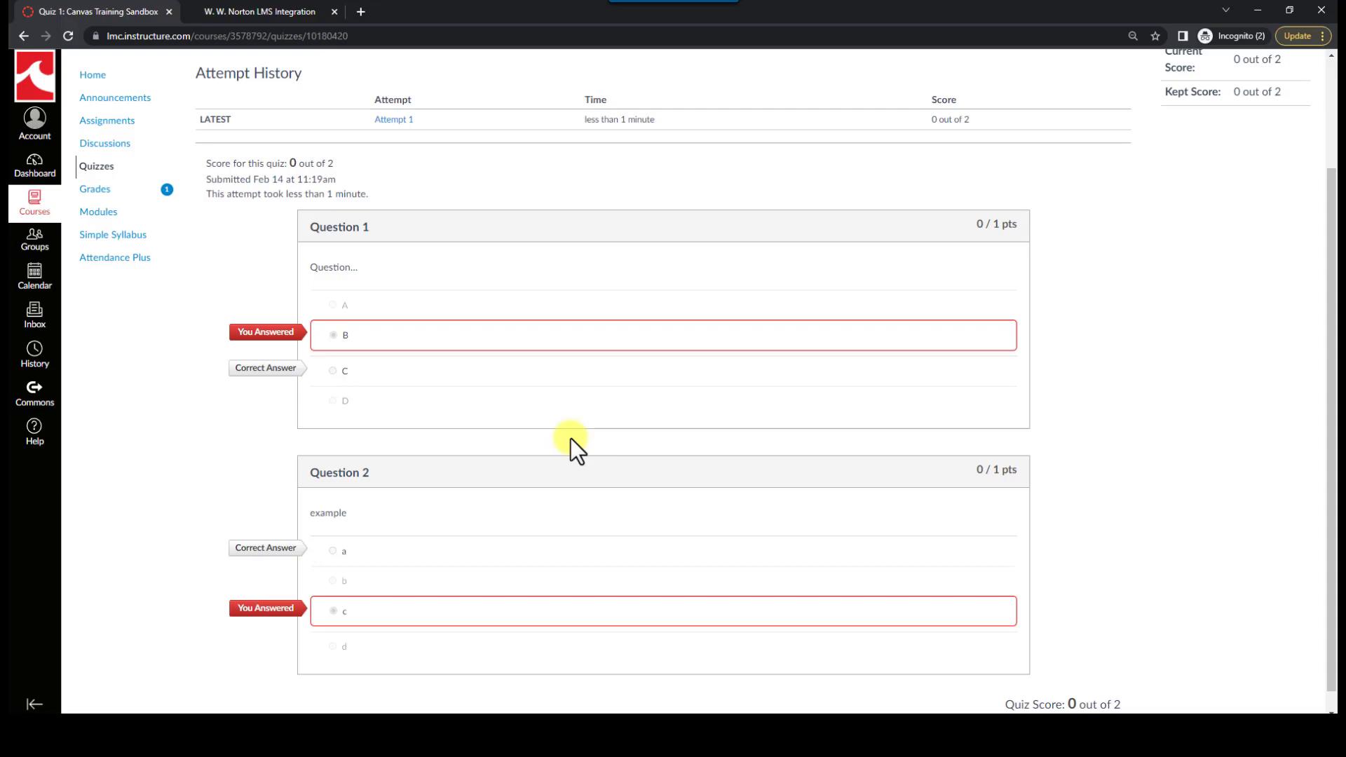
{"action": "key", "text": "alt+Left"}
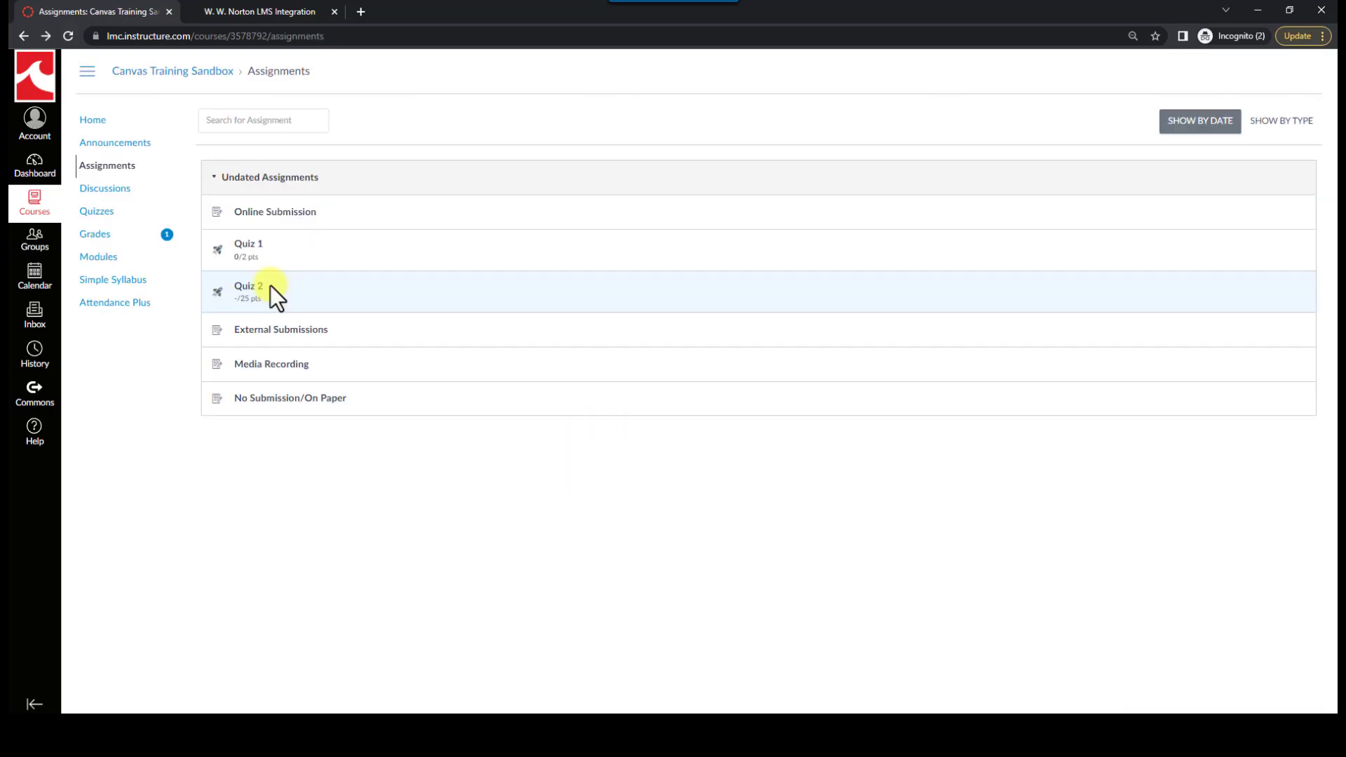
- Begin Quiz 2, look through its questions and pin question 2
{"action": "left_click", "coordinate": [258, 292]}
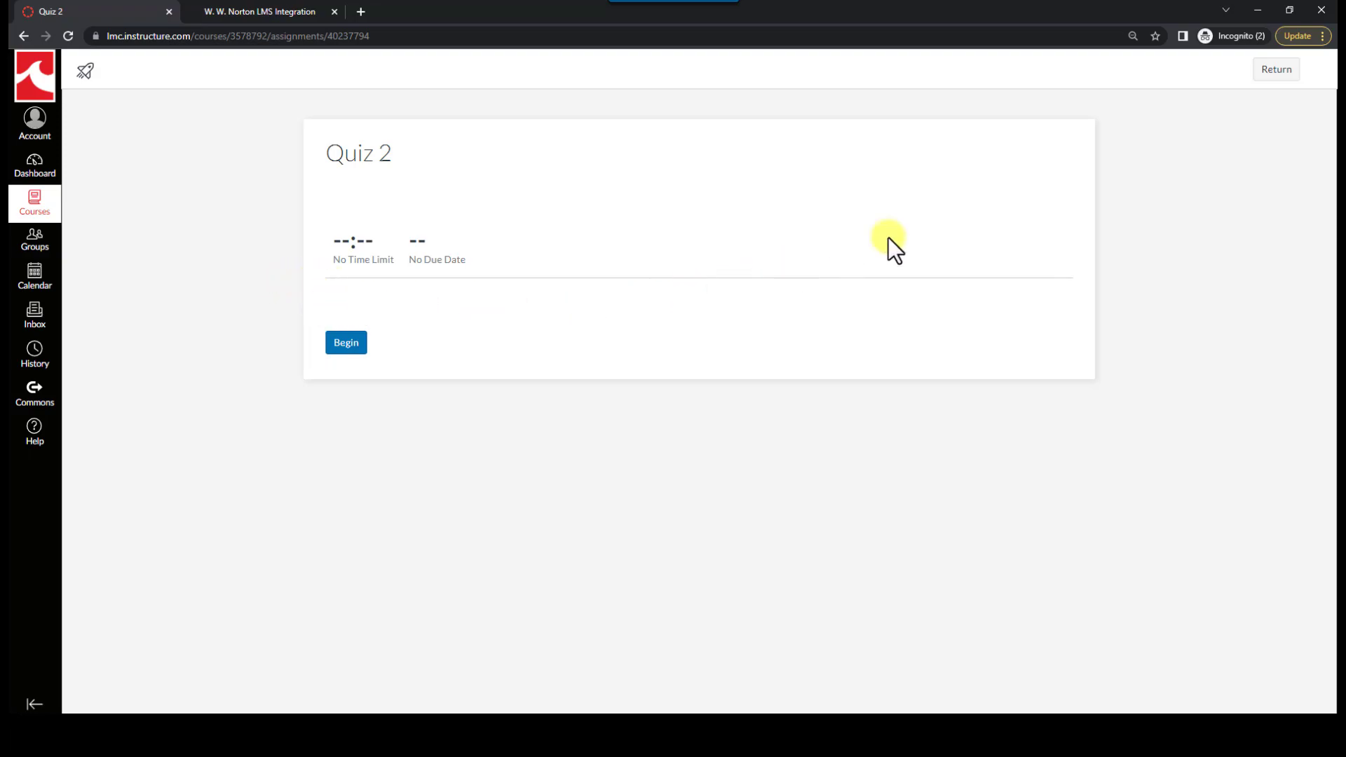
{"action": "left_click", "coordinate": [346, 342]}
{"action": "scroll", "coordinate": [447, 327], "scroll_direction": "down", "scroll_amount": 3}
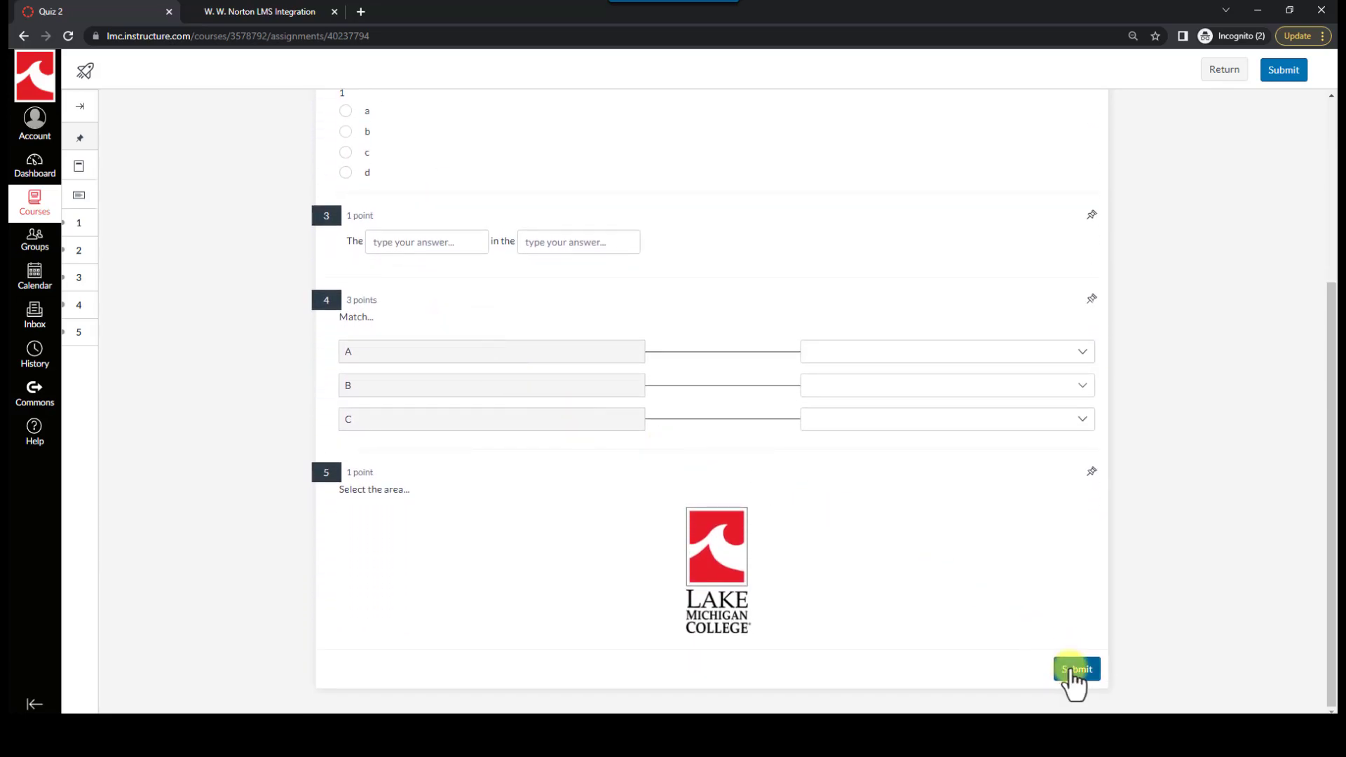
{"action": "scroll", "coordinate": [831, 445], "scroll_direction": "up", "scroll_amount": 3}
{"action": "scroll", "coordinate": [631, 361], "scroll_direction": "up", "scroll_amount": 1}
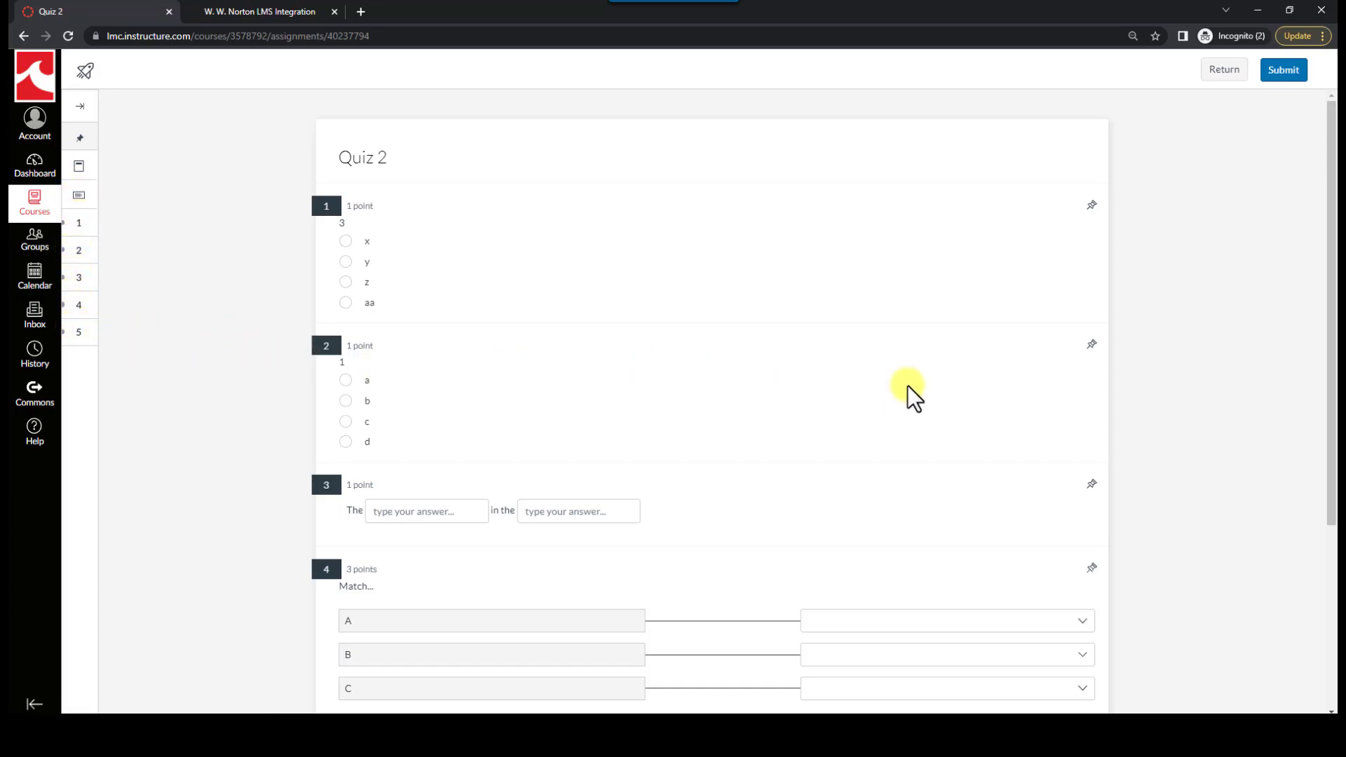
{"action": "left_click", "coordinate": [1092, 345]}
{"action": "scroll", "coordinate": [967, 395], "scroll_direction": "down", "scroll_amount": 4}
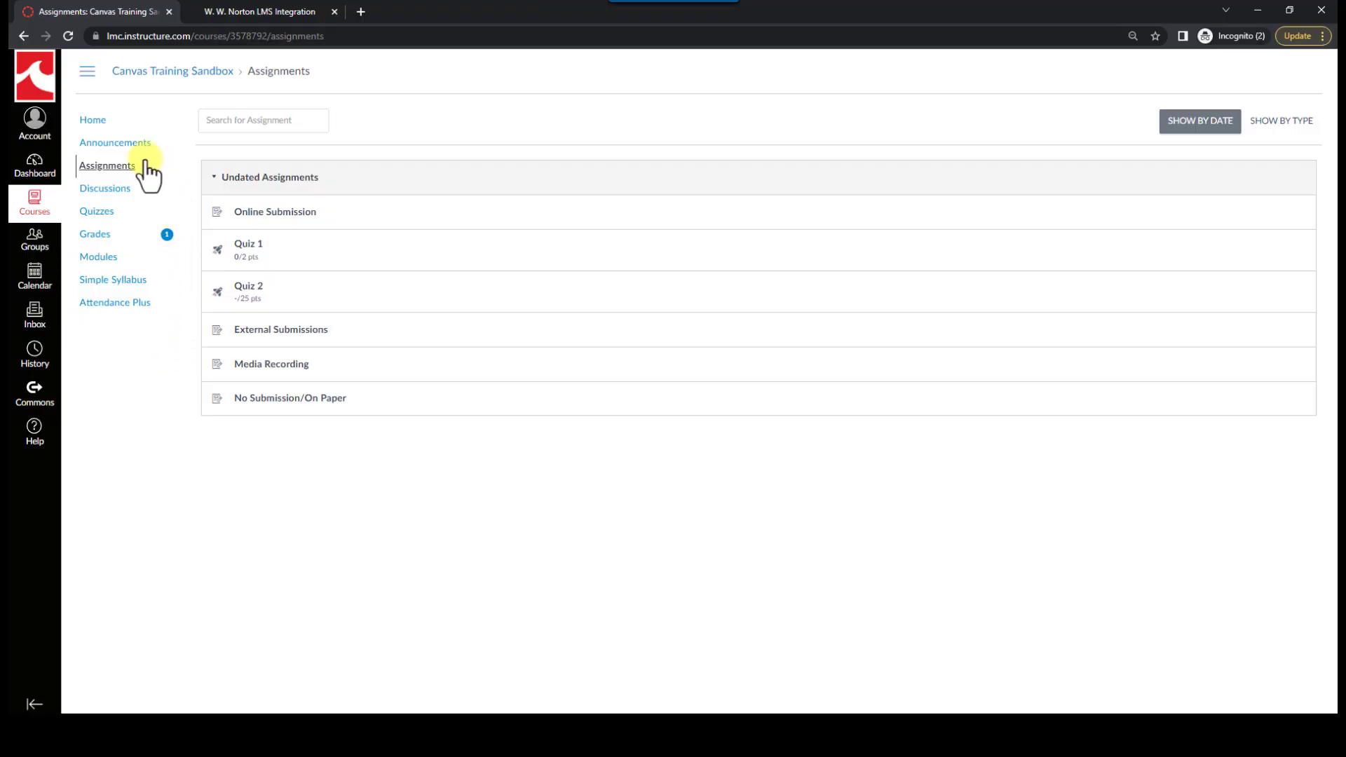
- Post the response "reply" to the Introduce Yourself discussion
{"action": "left_click", "coordinate": [104, 191]}
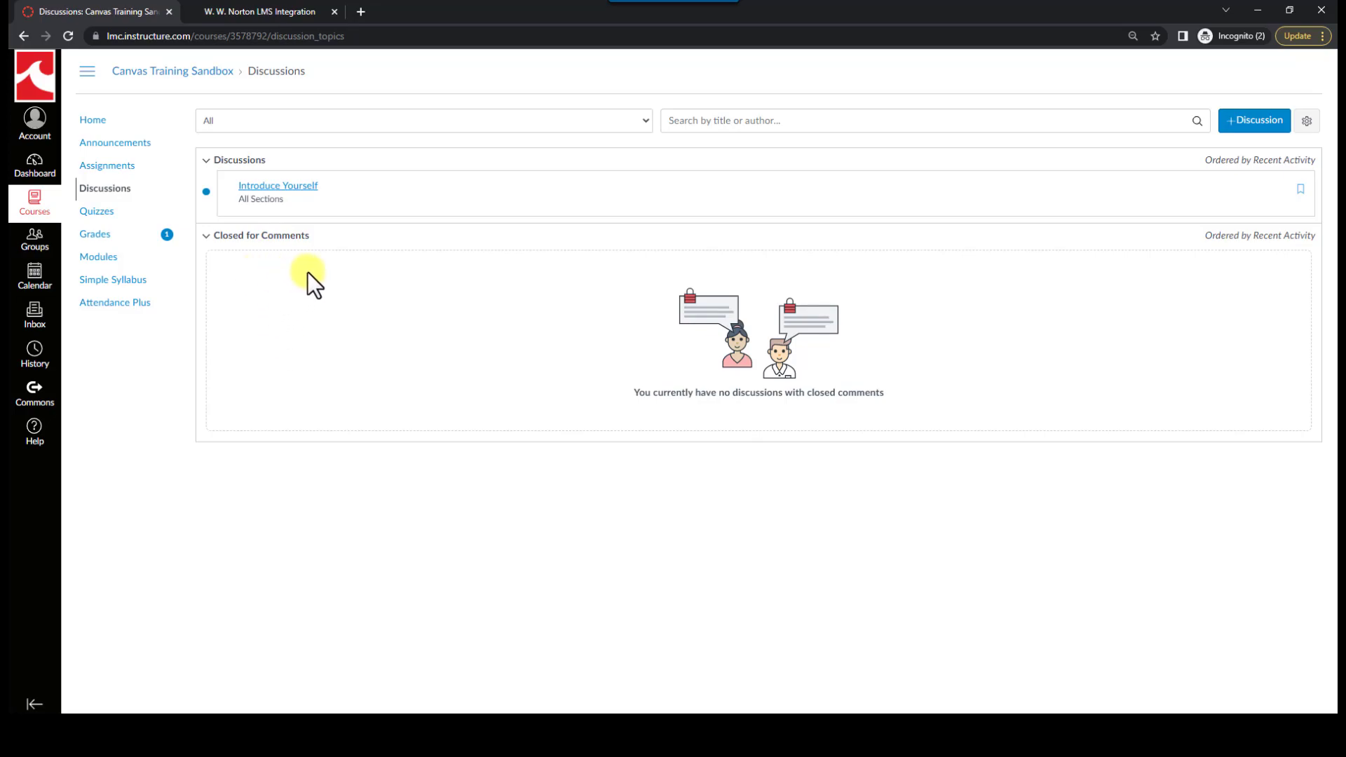
{"action": "left_click", "coordinate": [304, 191]}
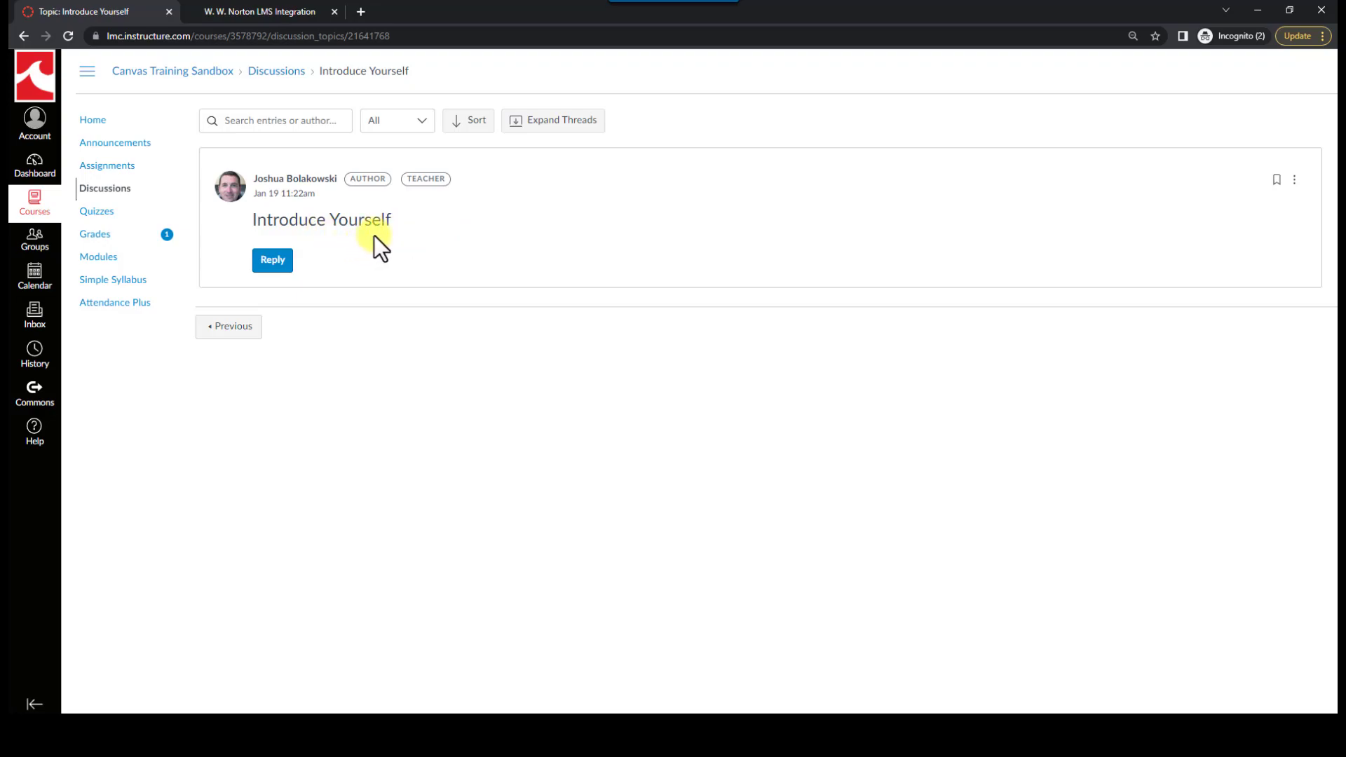
{"action": "left_click", "coordinate": [272, 260]}
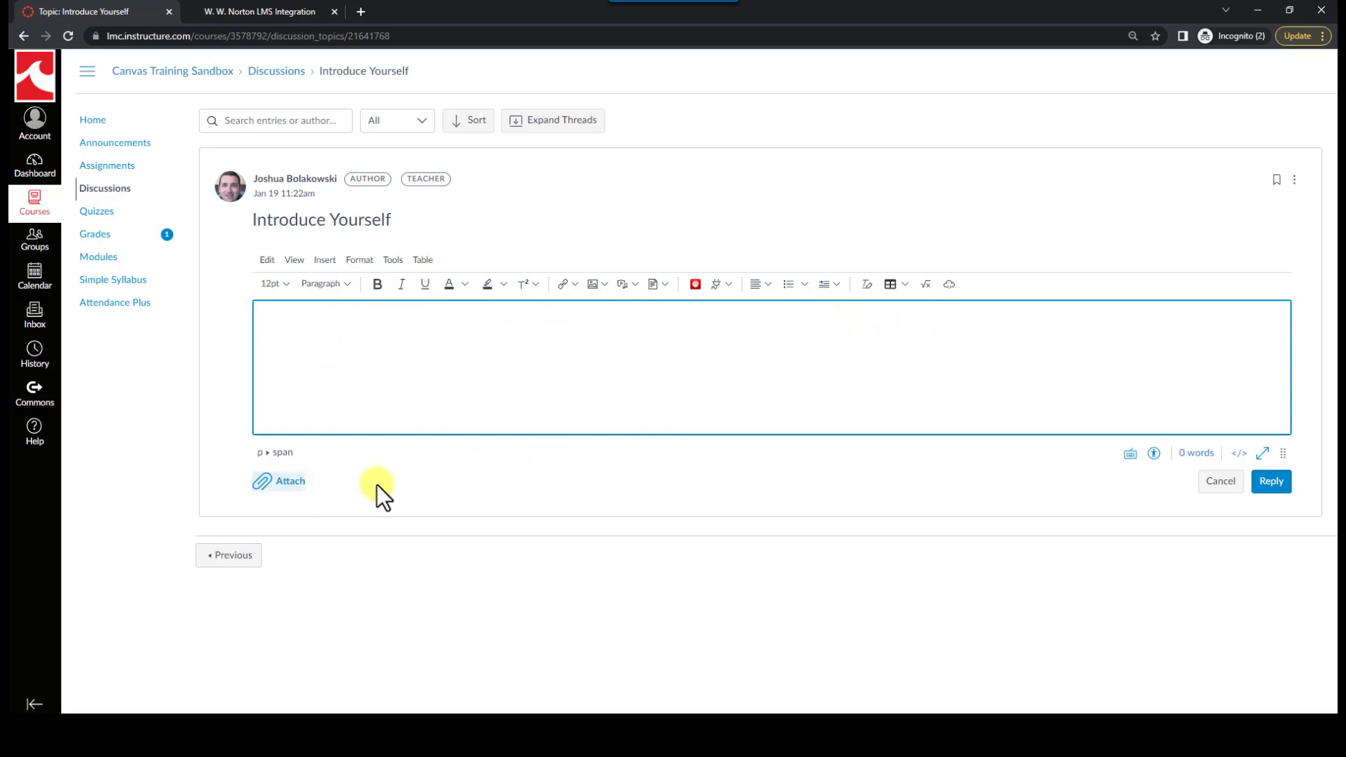
{"action": "left_click", "coordinate": [1276, 484]}
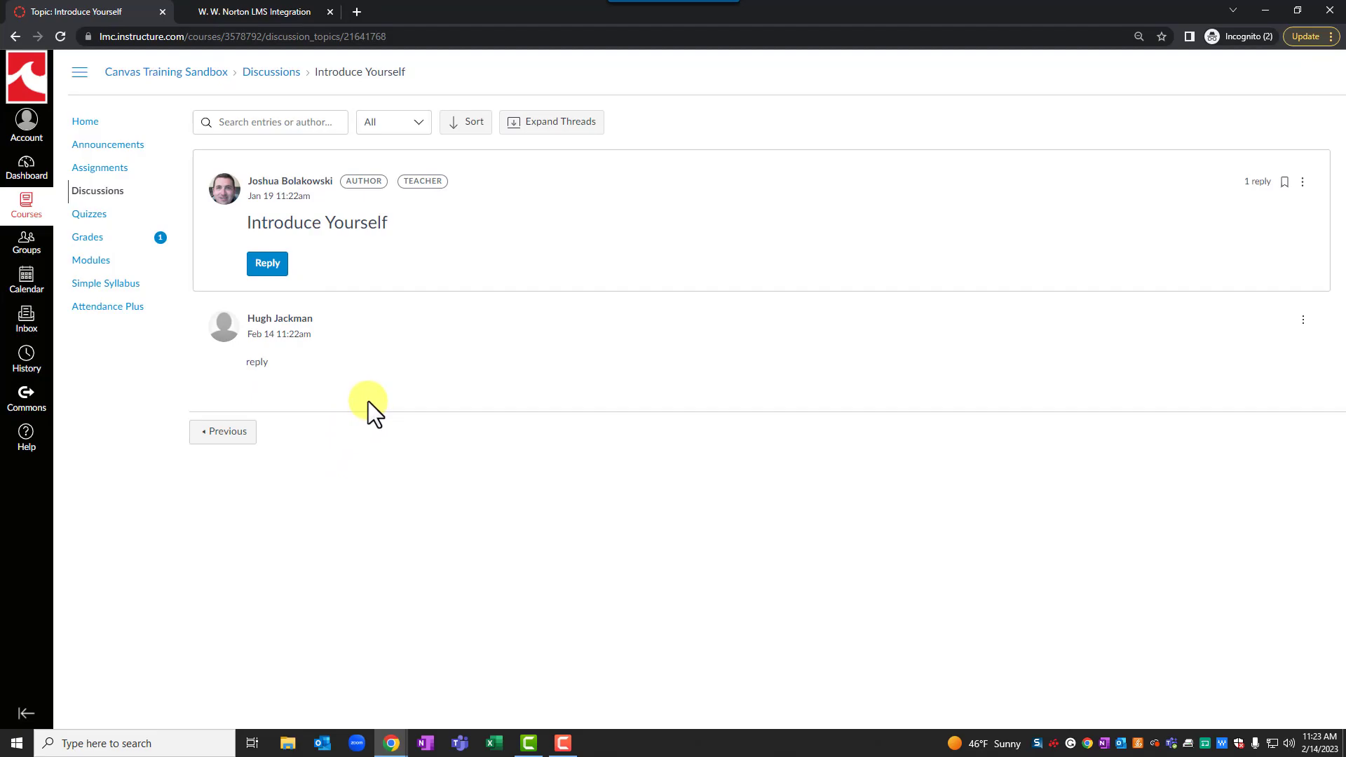
- Revisit the course's assignment list and go back to the discussion list
{"action": "left_click", "coordinate": [98, 191]}
{"action": "left_click", "coordinate": [112, 171]}
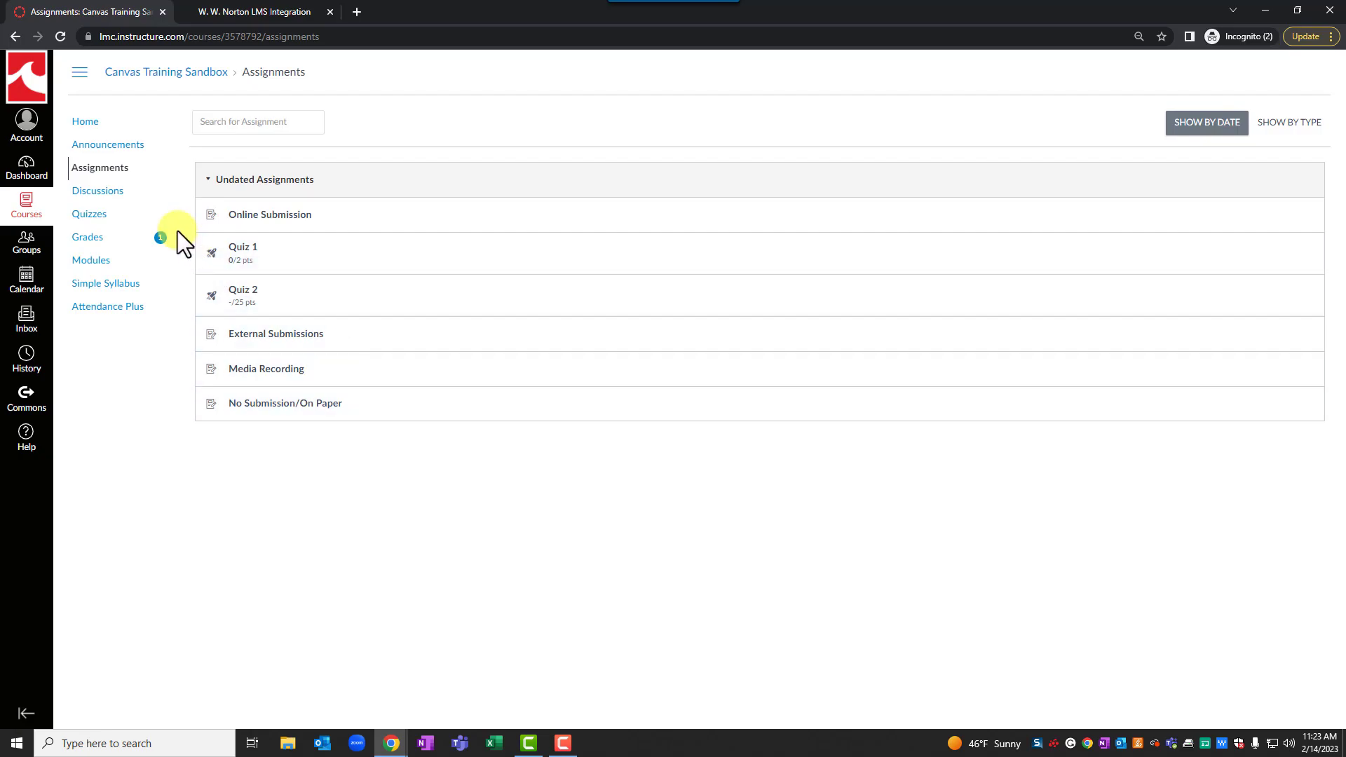
{"action": "left_click", "coordinate": [89, 196]}
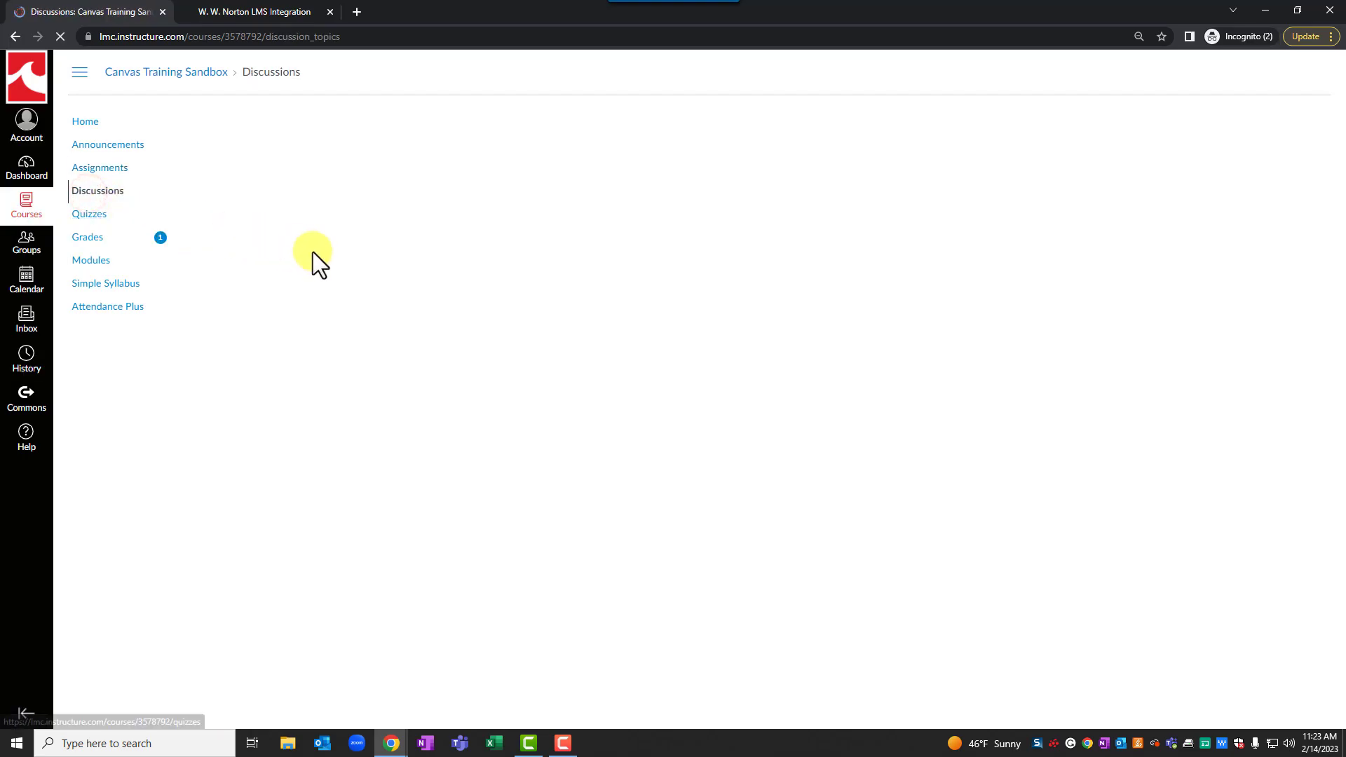